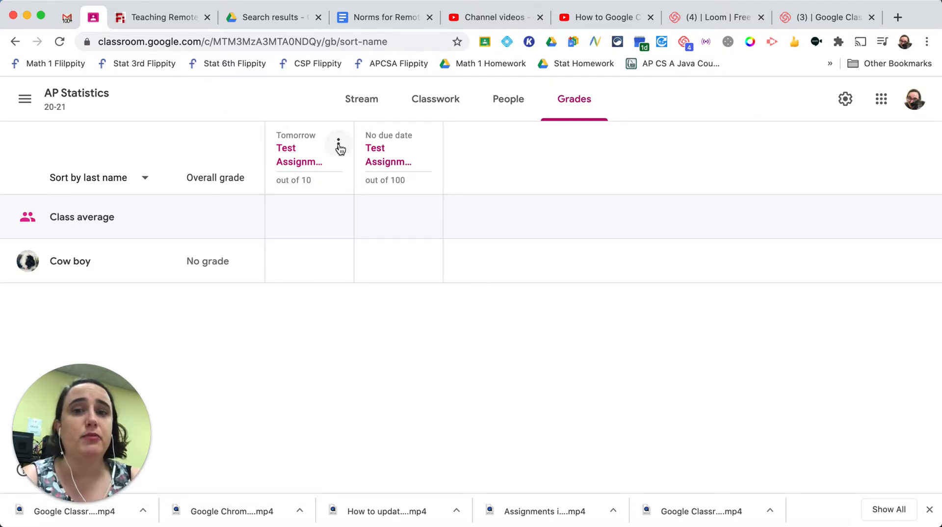
Open the assignment due tomorrow for editing and set its grade category to Reviews and Previews.
{"action": "left_click", "coordinate": [339, 145]}
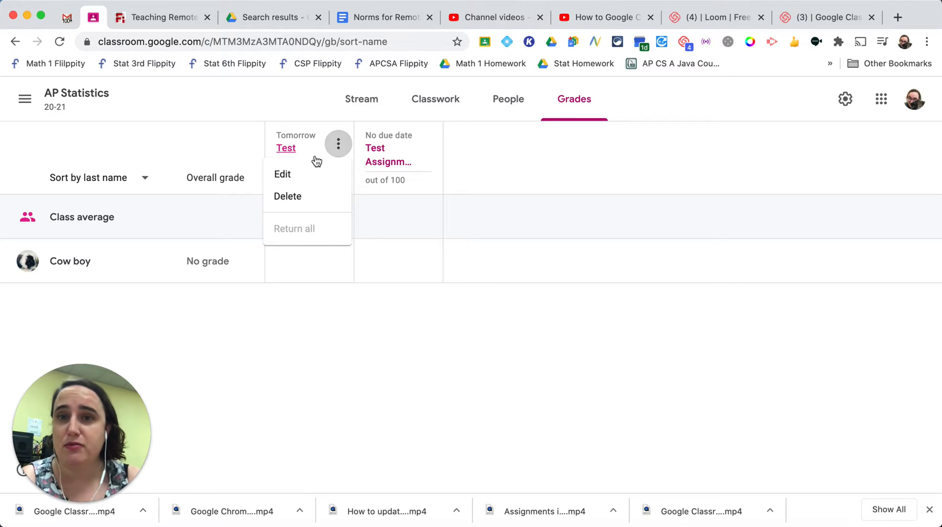
{"action": "left_click", "coordinate": [311, 174]}
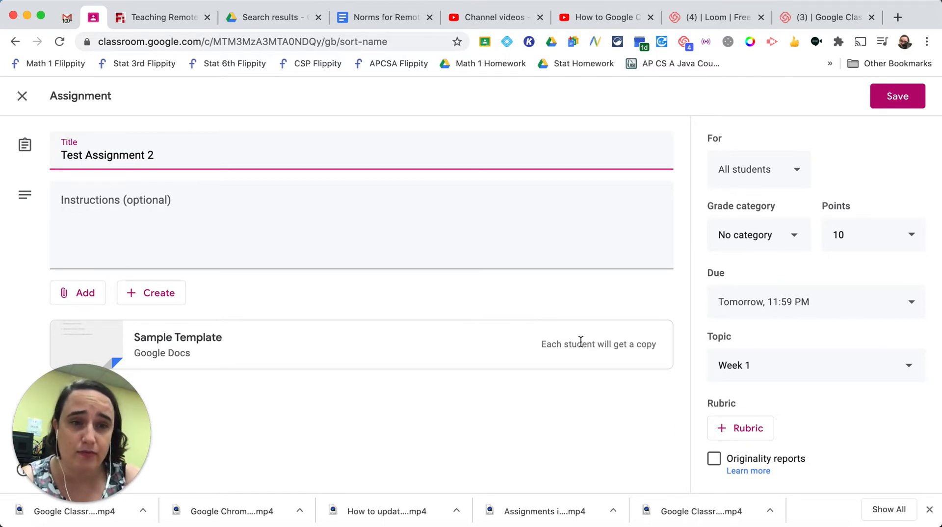
{"action": "left_click", "coordinate": [774, 243]}
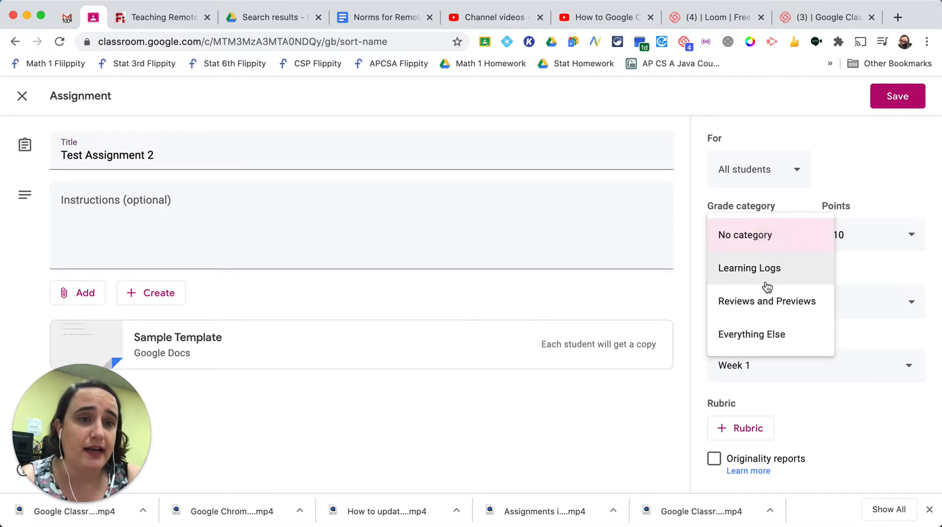
{"action": "left_click", "coordinate": [766, 299]}
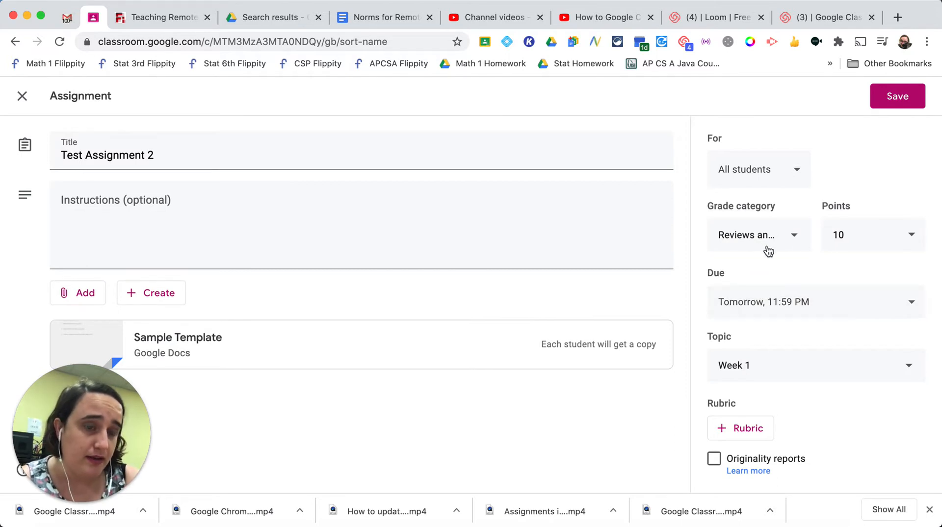
Set Test Assignment 2's points to 100 and save the updated assignment.
{"action": "left_click", "coordinate": [836, 236]}
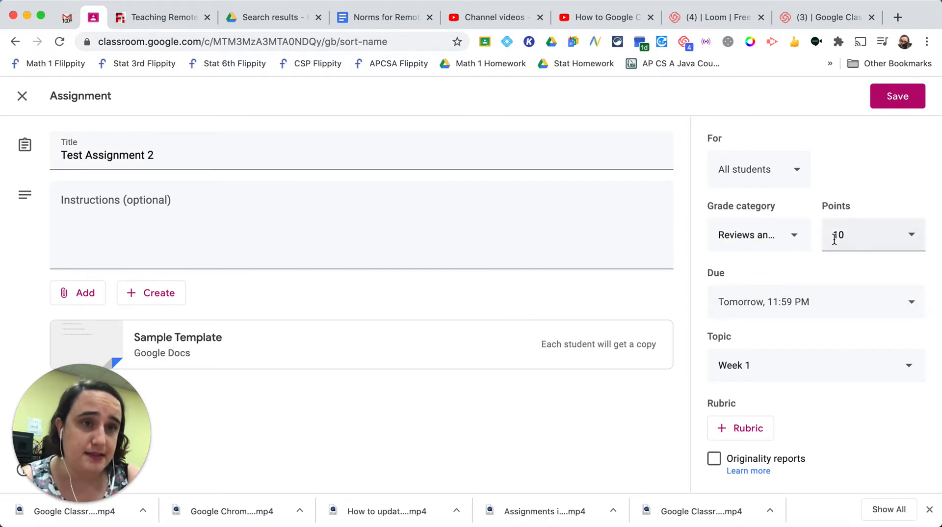
{"action": "left_click", "coordinate": [909, 239]}
{"action": "type", "text": "0"}
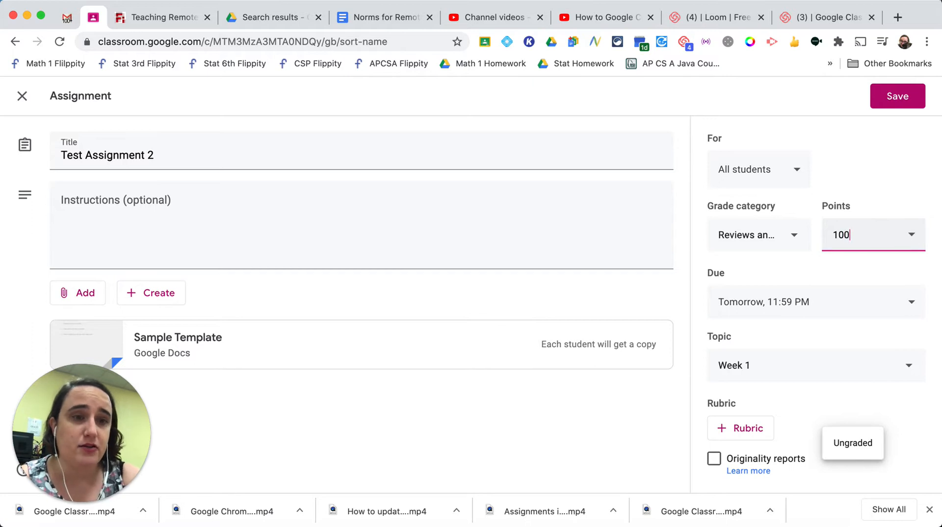
{"action": "left_click", "coordinate": [894, 177]}
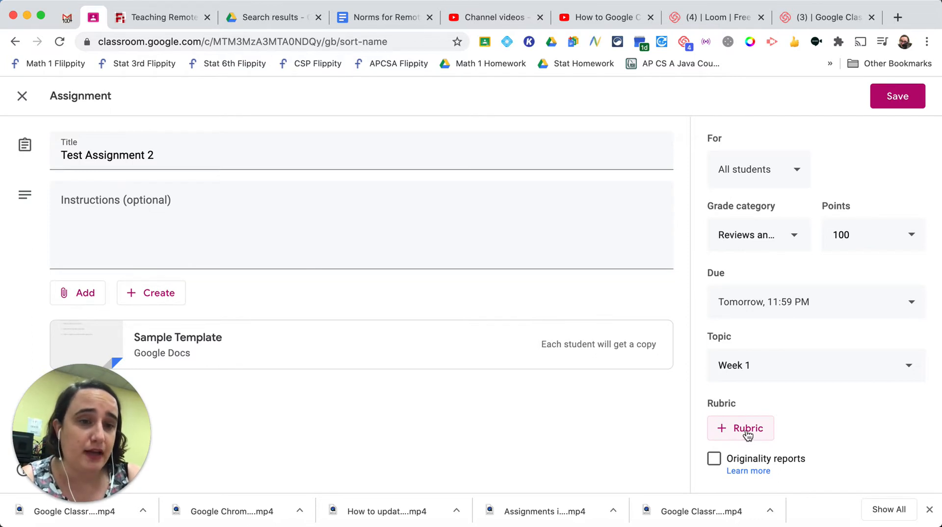
{"action": "left_click", "coordinate": [881, 101]}
{"action": "left_click", "coordinate": [560, 319]}
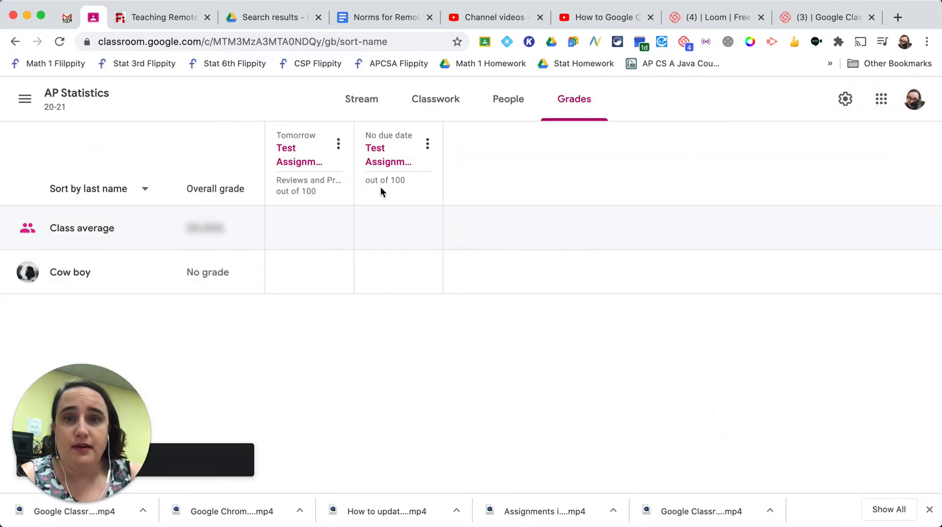
Enter a grade of 100 for the student on both test assignments in the gradebook.
{"action": "left_click", "coordinate": [303, 270]}
{"action": "type", "text": "100"}
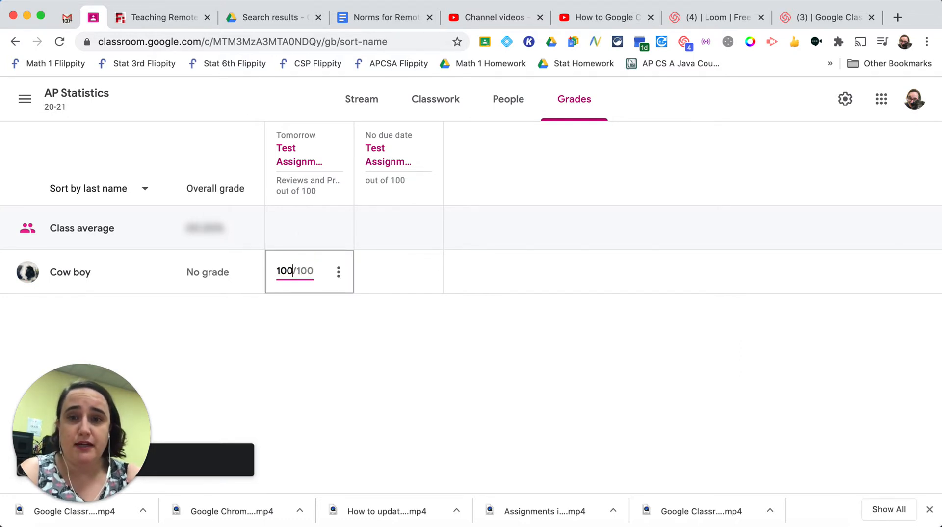
{"action": "key", "text": "Return"}
{"action": "left_click", "coordinate": [374, 271]}
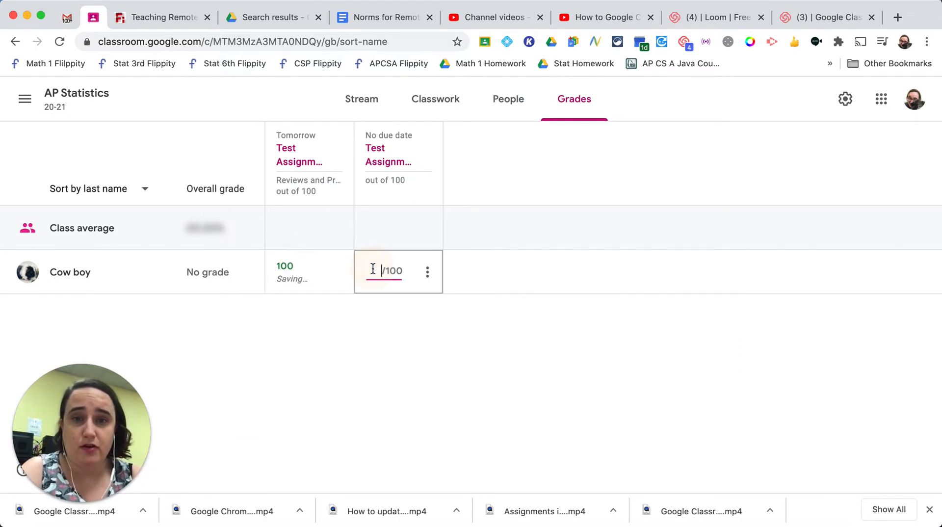
{"action": "type", "text": "100"}
{"action": "key", "text": "Return"}
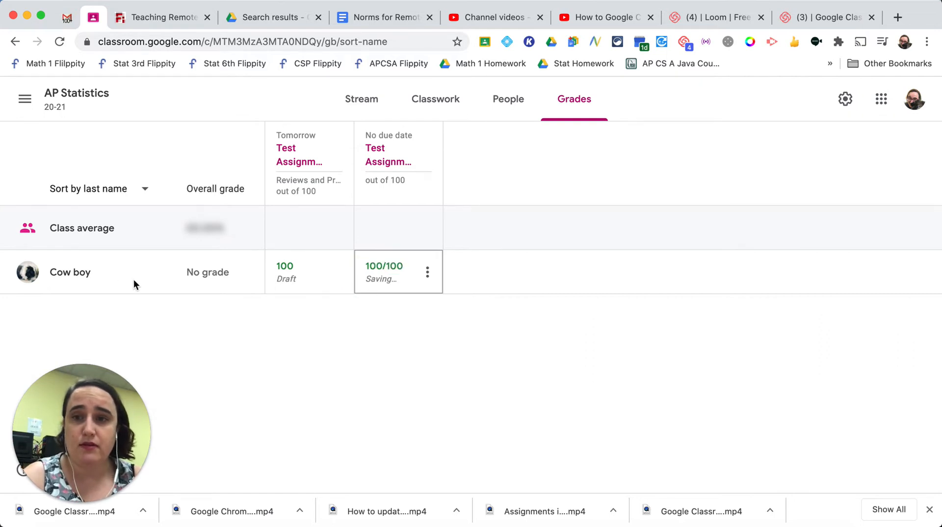
Open the student's Sample Template document from the submitted work for Test Assignment 2.
{"action": "left_click", "coordinate": [294, 161]}
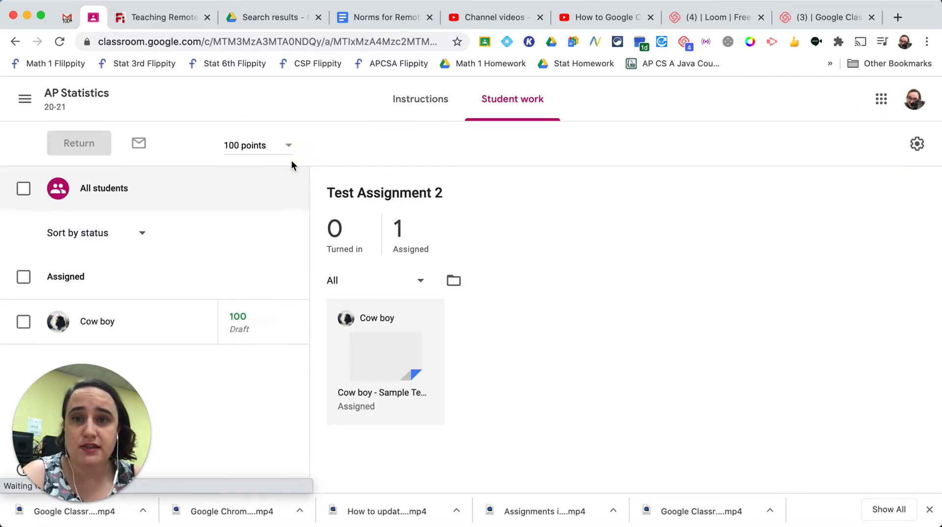
{"action": "left_click", "coordinate": [176, 324]}
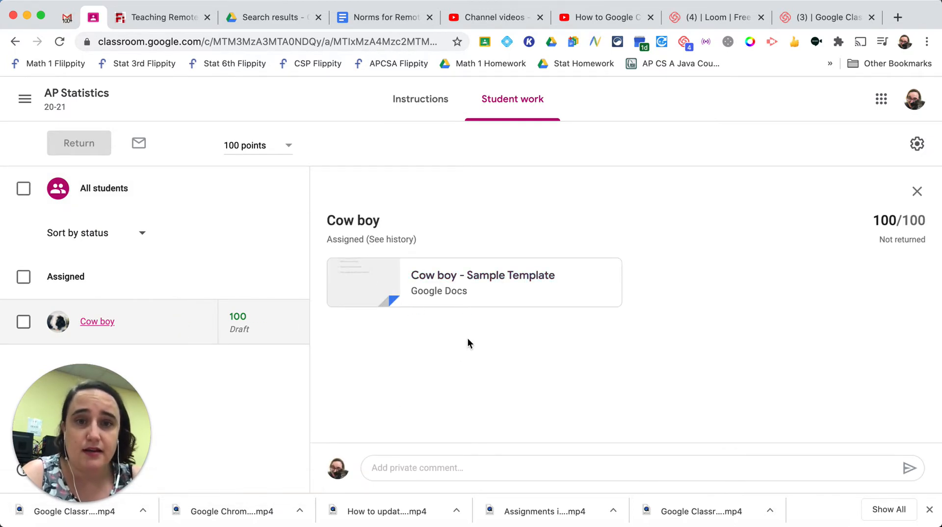
{"action": "left_click", "coordinate": [480, 274]}
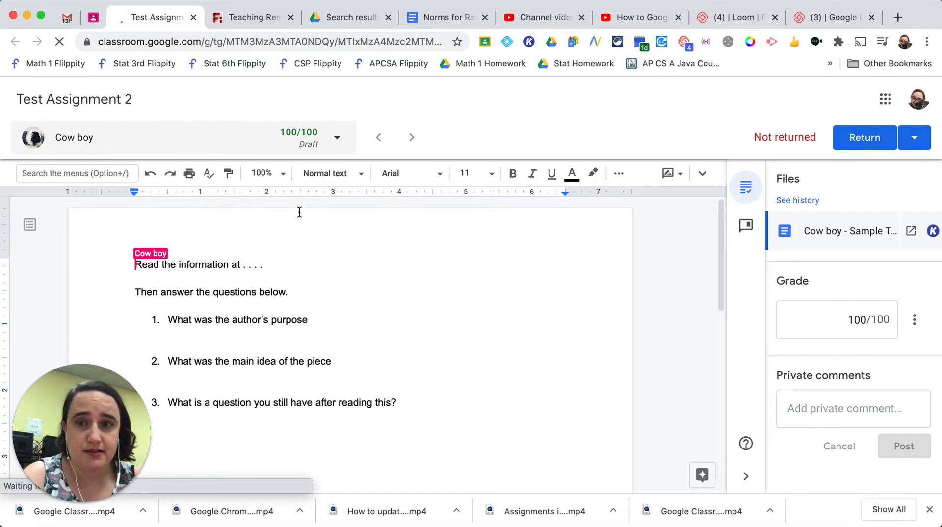
Try to advance to the next student's submission, and display the comment bank in the grading view.
{"action": "left_click", "coordinate": [412, 138]}
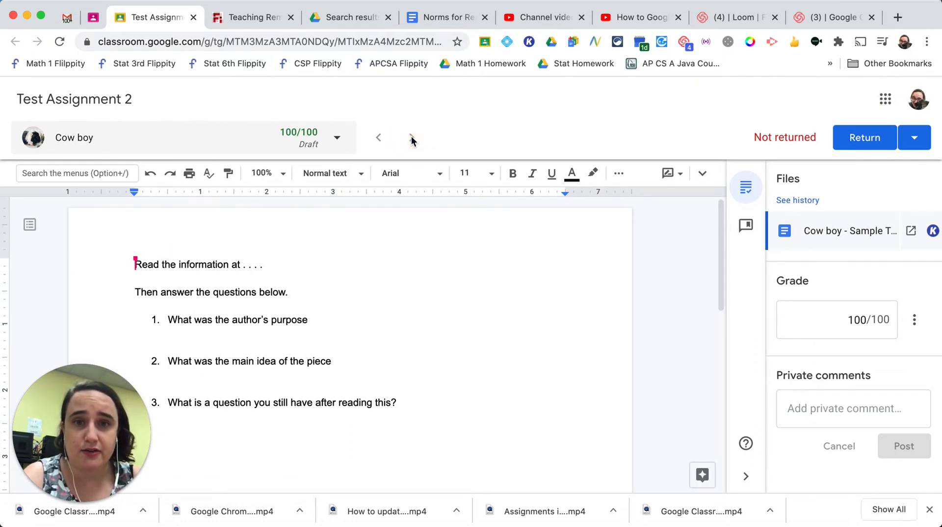
{"action": "left_click", "coordinate": [411, 139]}
{"action": "left_click", "coordinate": [411, 140]}
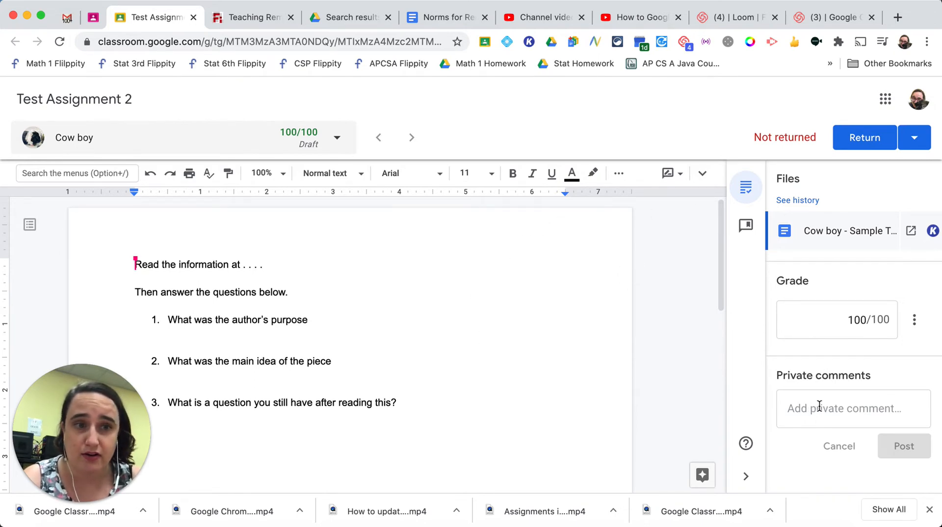
{"action": "left_click", "coordinate": [746, 225]}
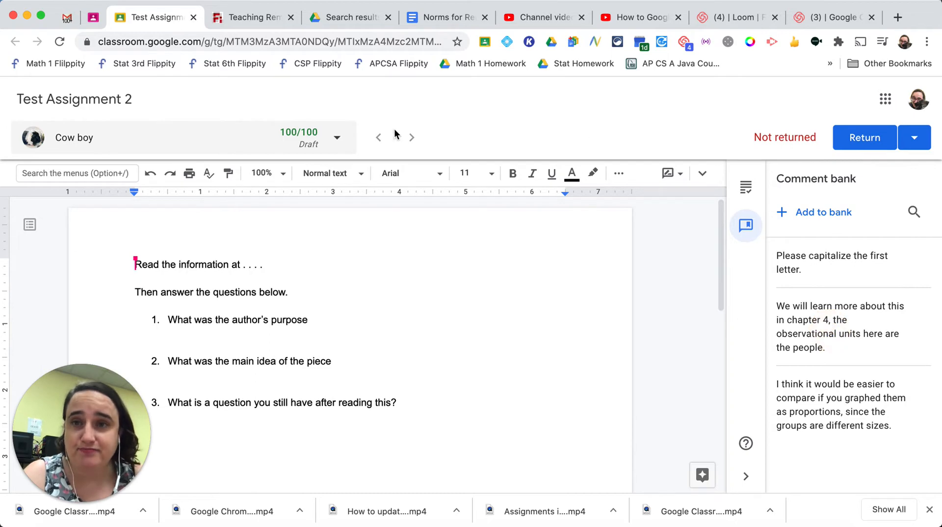
Return to Test Assignment 2's student work page and copy all class grades to Google Sheets.
{"action": "left_click", "coordinate": [95, 20]}
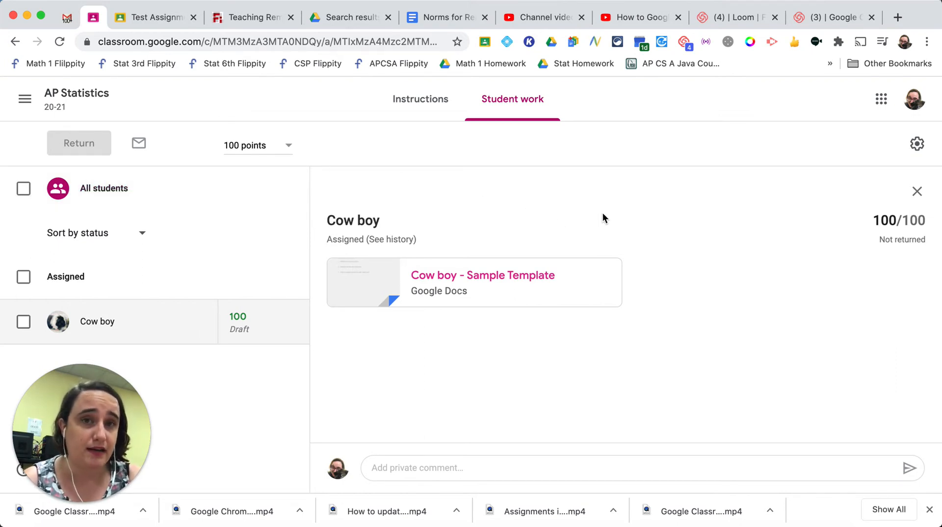
{"action": "left_click", "coordinate": [917, 146]}
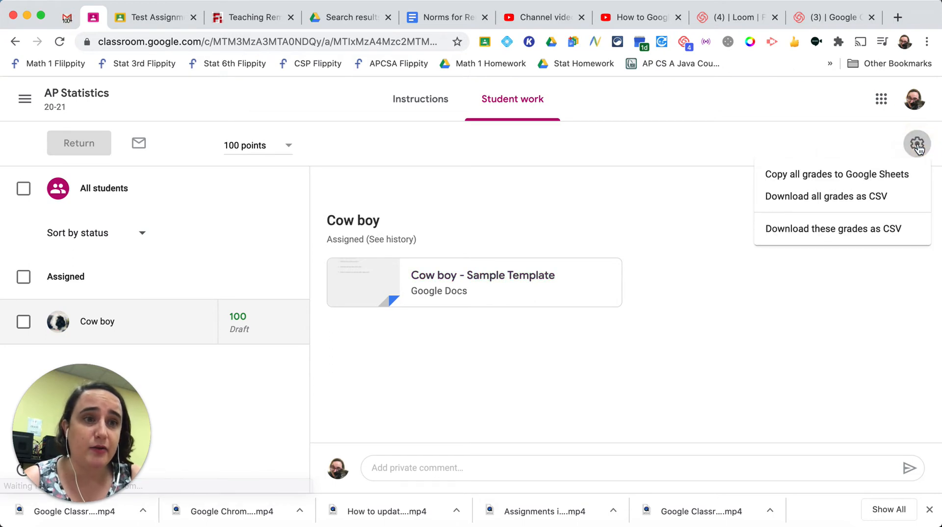
{"action": "left_click", "coordinate": [855, 183]}
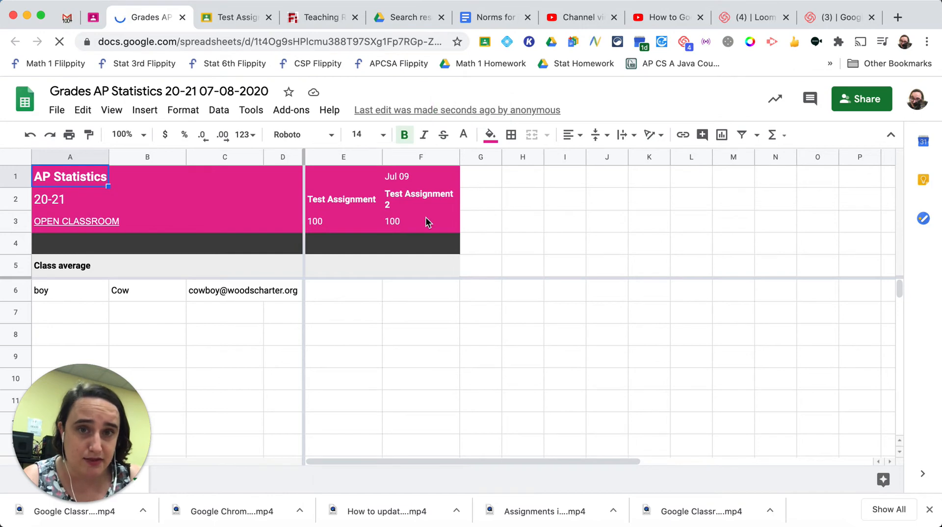
Go back from the grades spreadsheet to the student work page and review the CSV grade download options.
{"action": "left_click", "coordinate": [93, 17]}
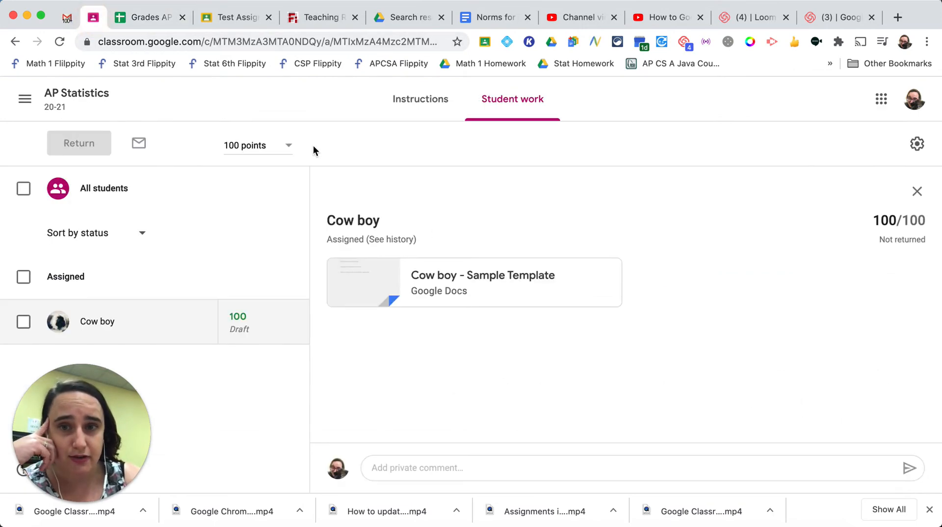
{"action": "left_click", "coordinate": [916, 147]}
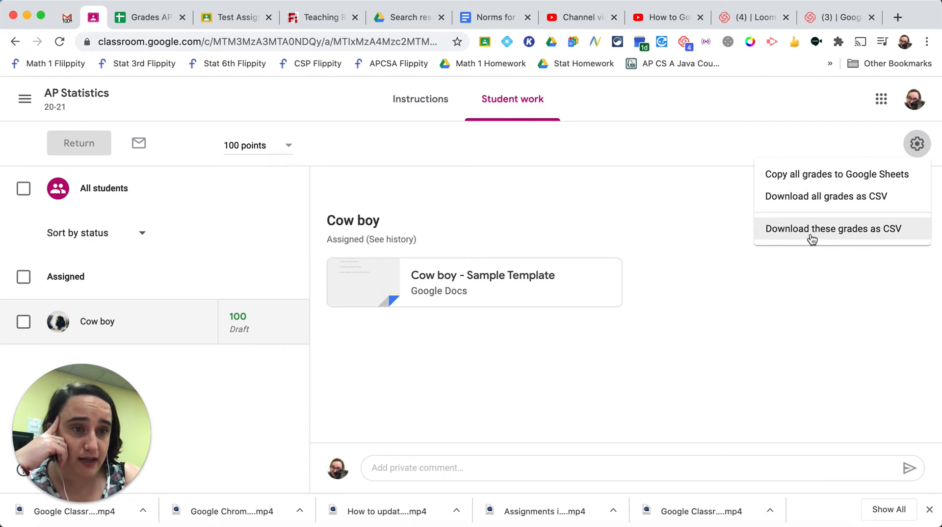
{"action": "left_click", "coordinate": [717, 299]}
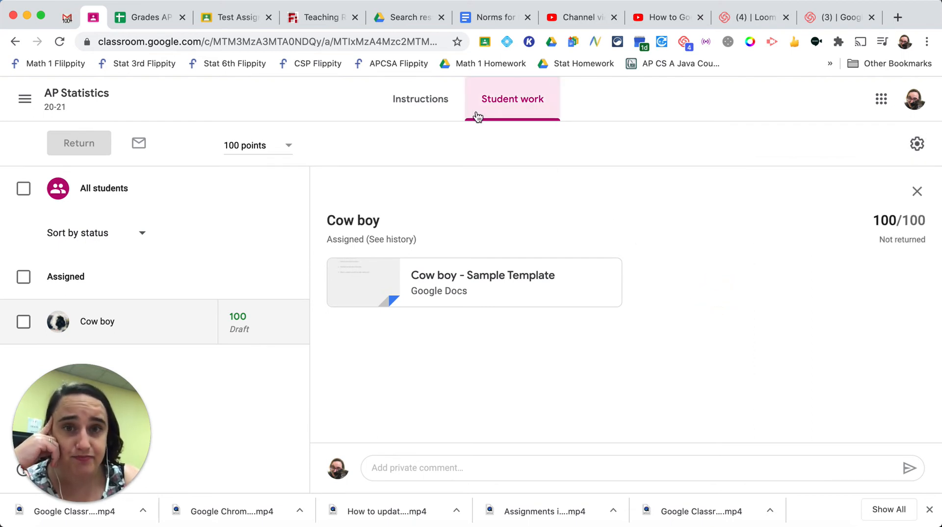
Go back to the AP Statistics class and open its gradebook to check the student's overall grade.
{"action": "left_click", "coordinate": [70, 99]}
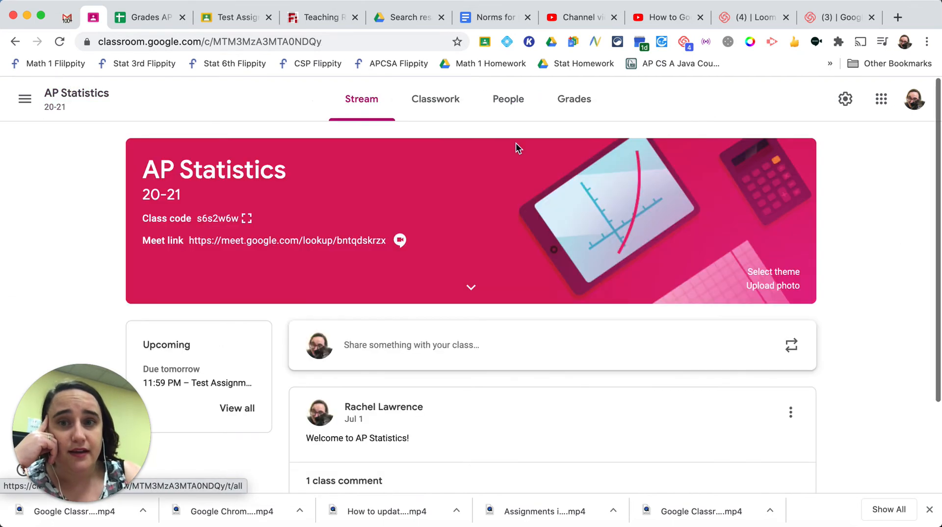
{"action": "left_click", "coordinate": [569, 110]}
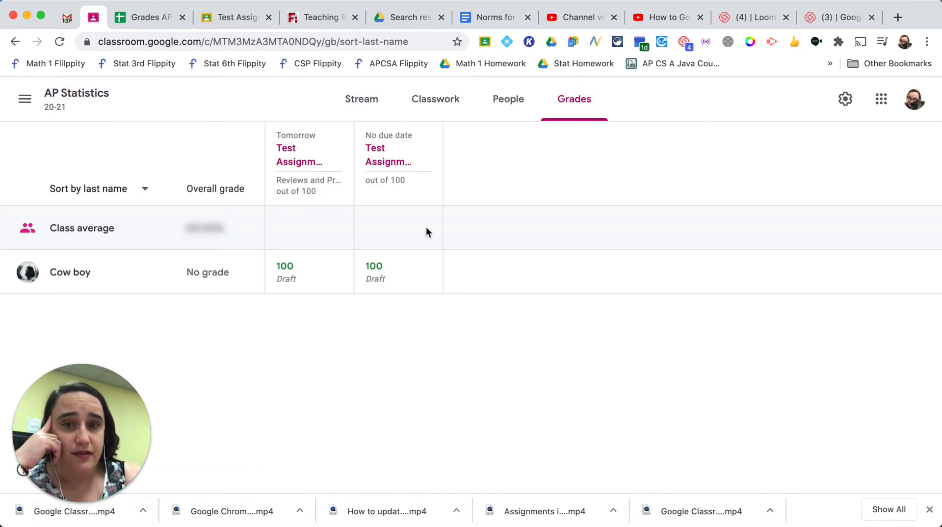
{"action": "mouse_move", "coordinate": [339, 267]}
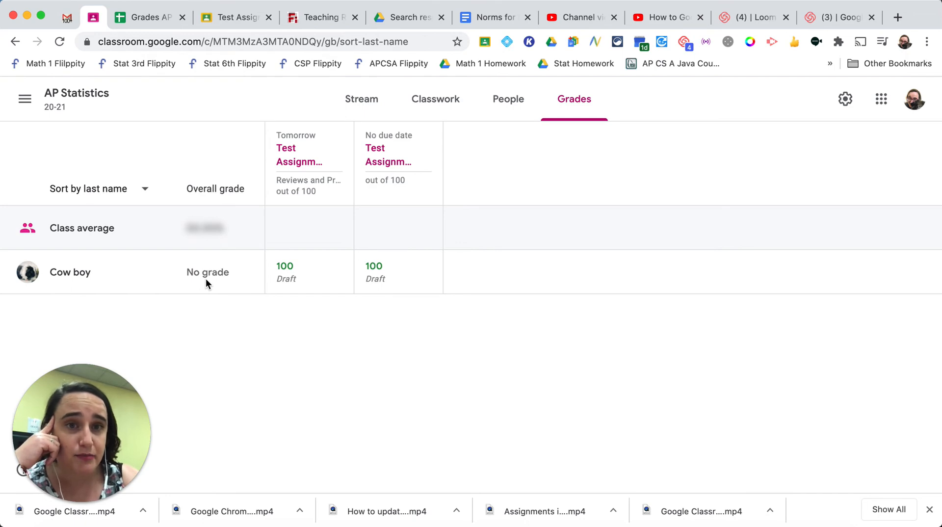
Enable showing the overall grade to students in the class grading settings, save, and reload the gradebook.
{"action": "left_click", "coordinate": [840, 96]}
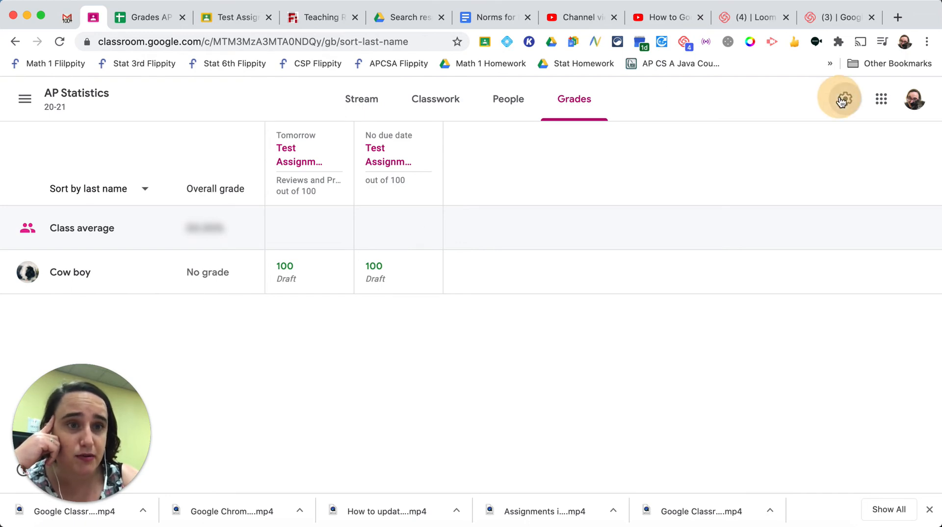
{"action": "scroll", "coordinate": [563, 222], "scroll_direction": "down", "scroll_amount": 6}
{"action": "scroll", "coordinate": [562, 222], "scroll_direction": "down", "scroll_amount": 9}
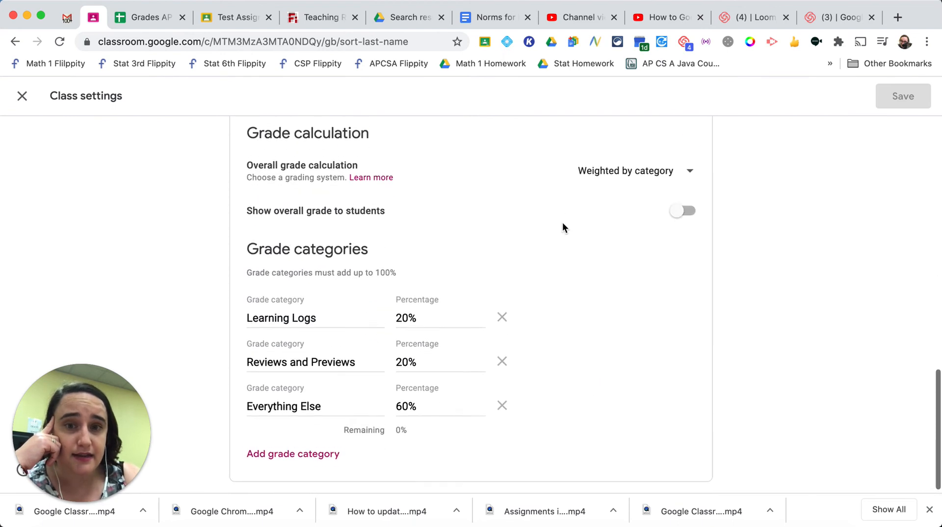
{"action": "scroll", "coordinate": [563, 222], "scroll_direction": "up", "scroll_amount": 2}
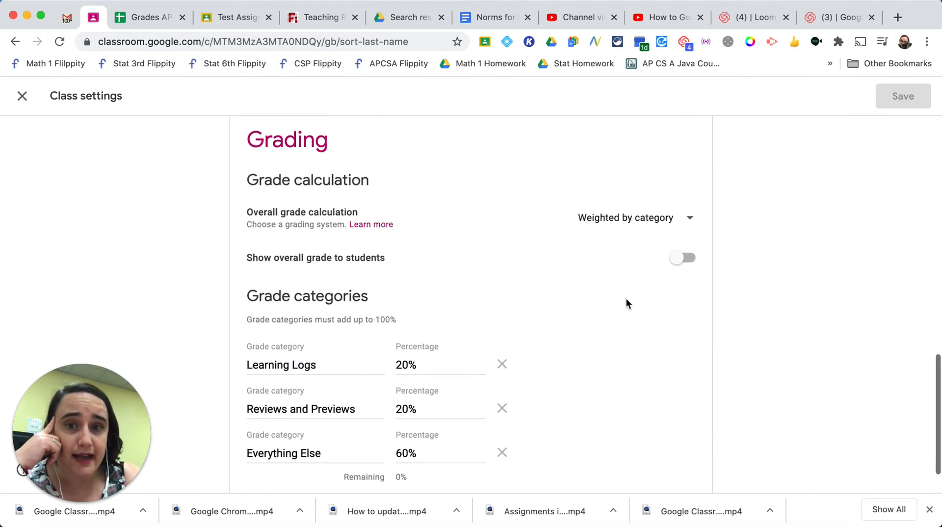
{"action": "left_click", "coordinate": [684, 258]}
{"action": "left_click", "coordinate": [889, 97]}
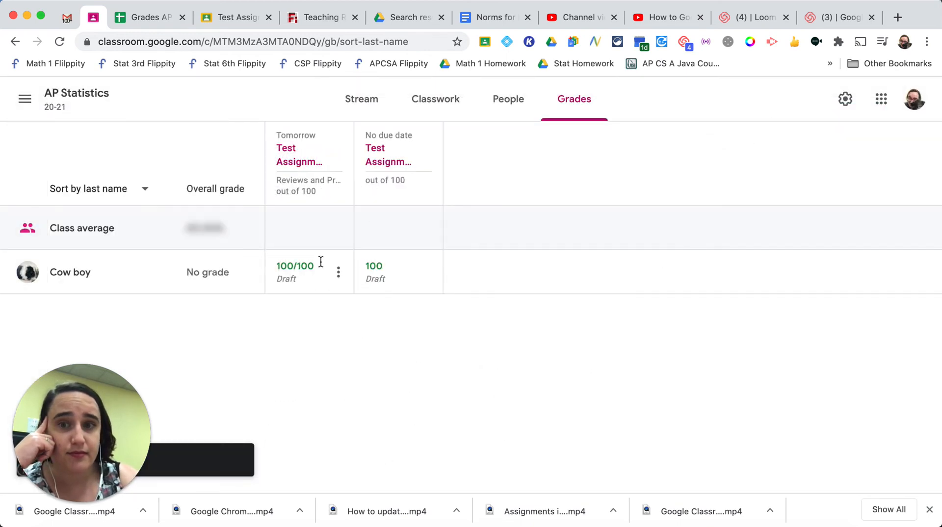
{"action": "left_click", "coordinate": [383, 38]}
{"action": "key", "text": "Return"}
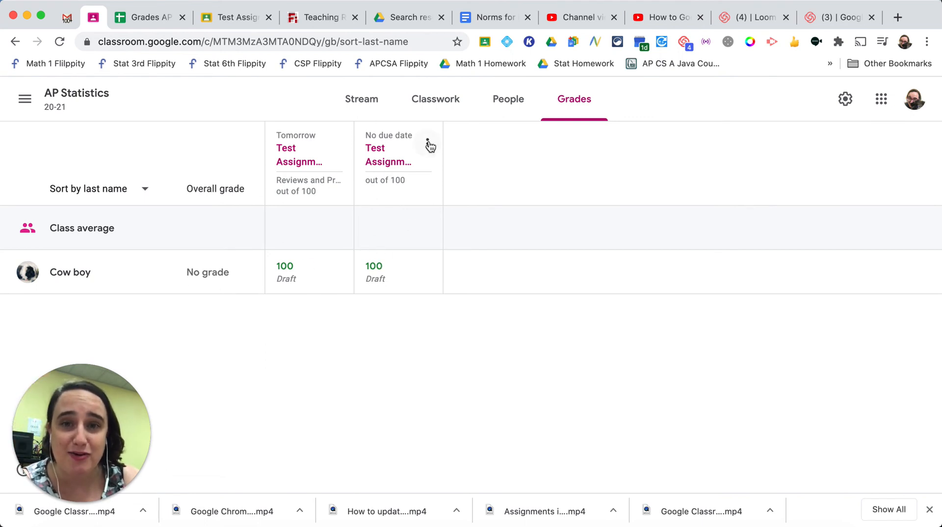
Set the grade category of Test Assignment, the one without a due date, to Everything Else and save it.
{"action": "left_click", "coordinate": [430, 146]}
{"action": "left_click", "coordinate": [403, 178]}
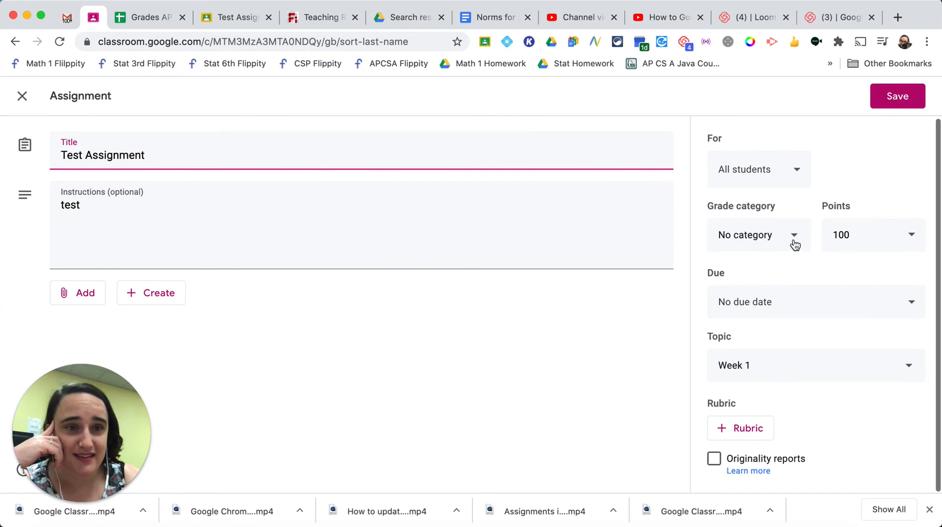
{"action": "left_click", "coordinate": [795, 245]}
{"action": "left_click", "coordinate": [759, 331]}
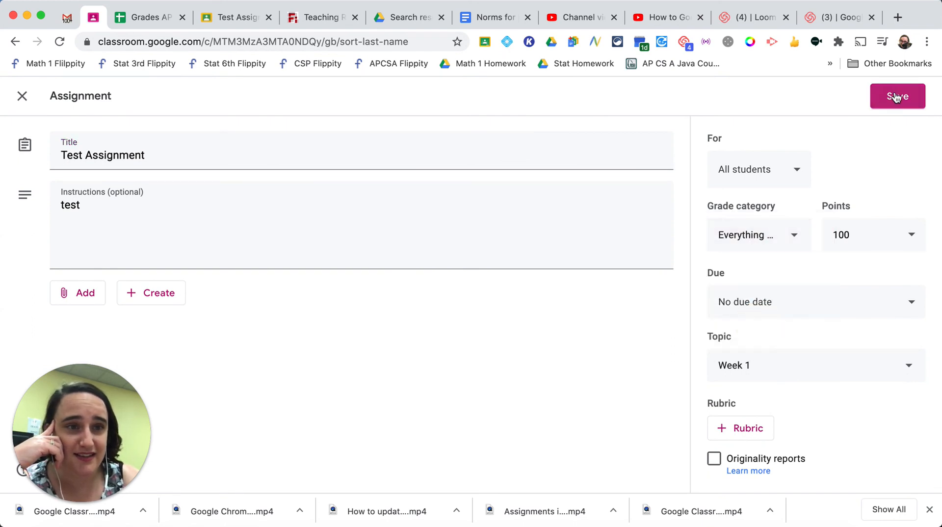
{"action": "left_click", "coordinate": [896, 97]}
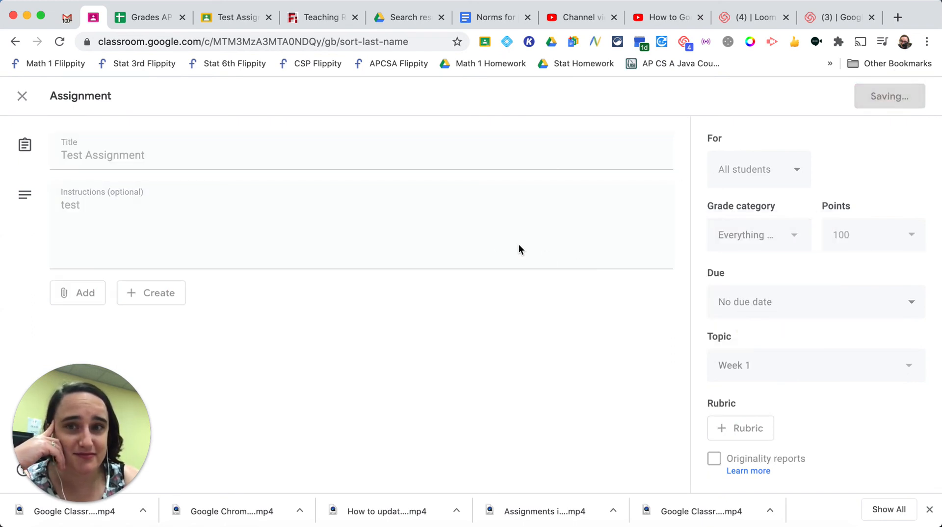